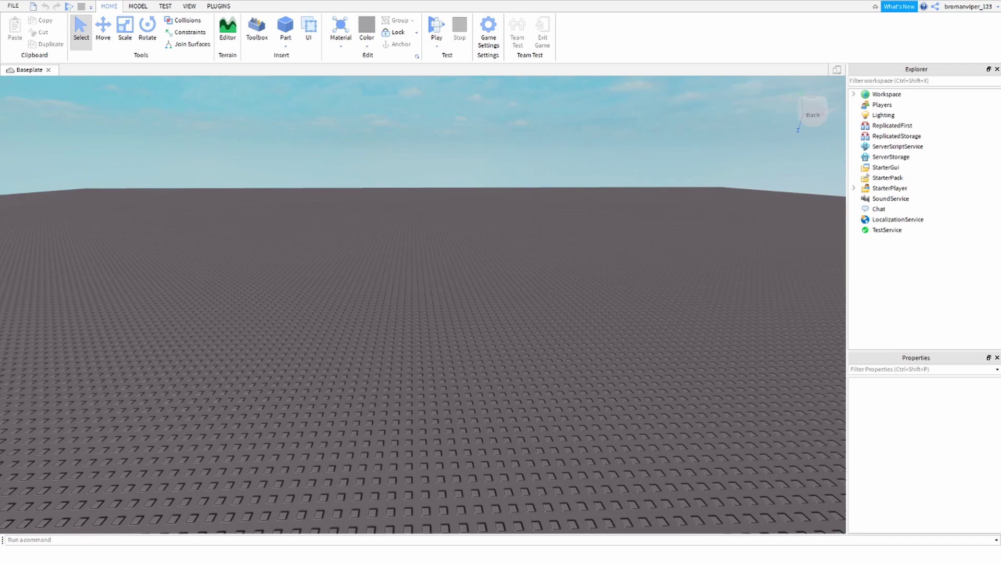
pyautogui.moveTo(302, 426); pyautogui.dragTo(399, 386, button='right')
pyautogui.scroll(5, 304, 426)
pyautogui.scroll(-5, 389, 385)
pyautogui.scroll(5, 399, 387)
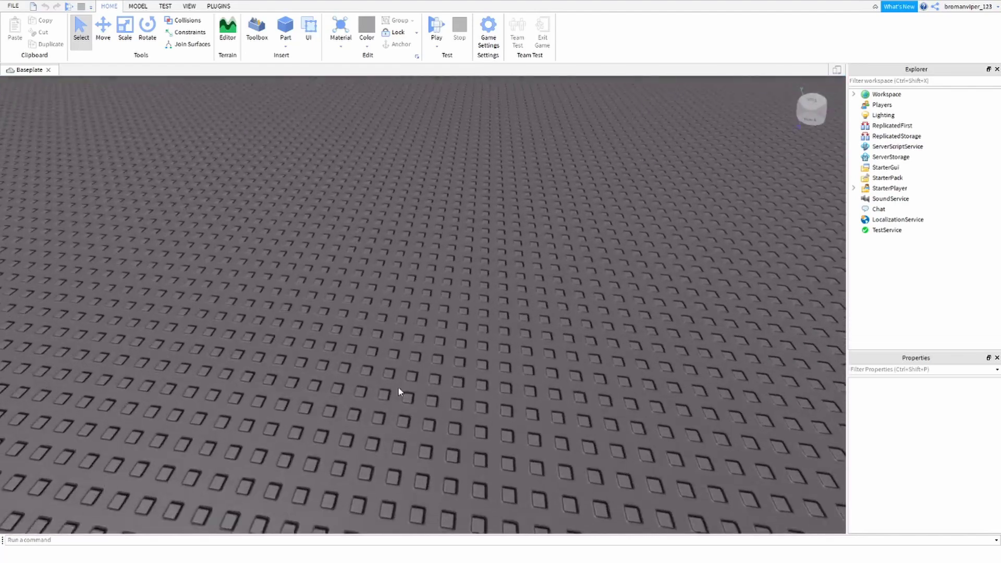
pyautogui.scroll(-5, 398, 387)
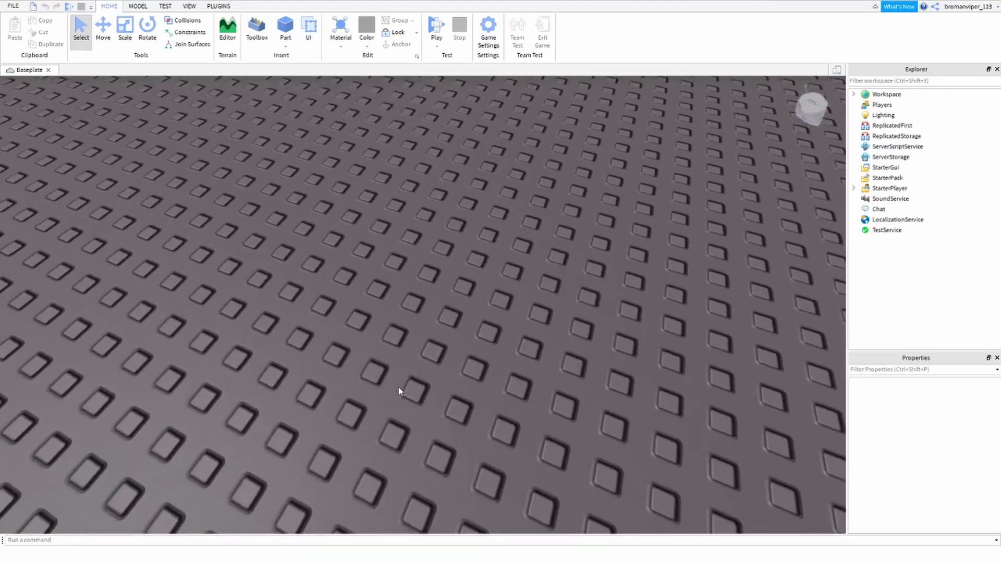
pyautogui.moveTo(399, 387); pyautogui.dragTo(398, 387, button='right')
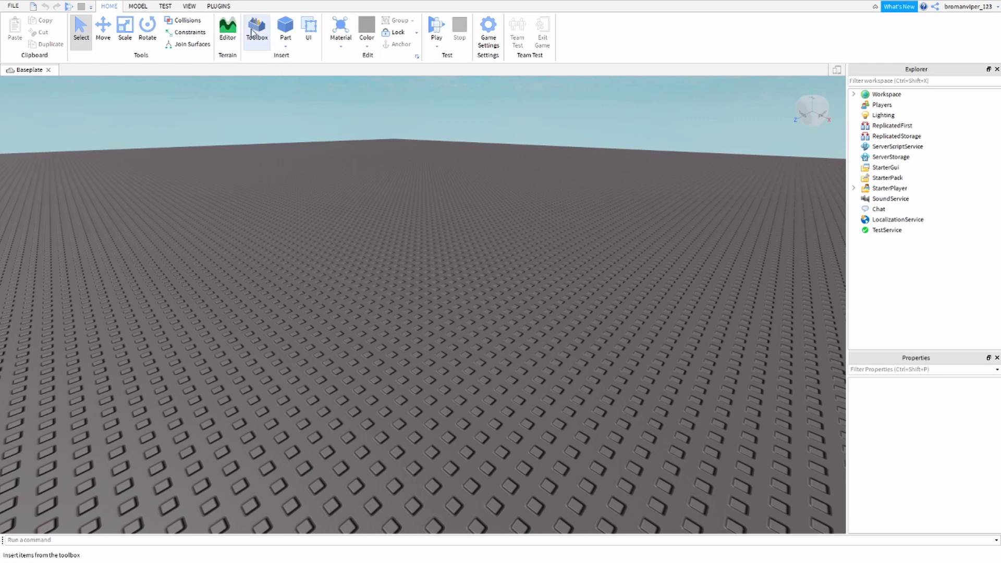
# Step: Insert a block part and place it on the baseplate
pyautogui.click(285, 47)
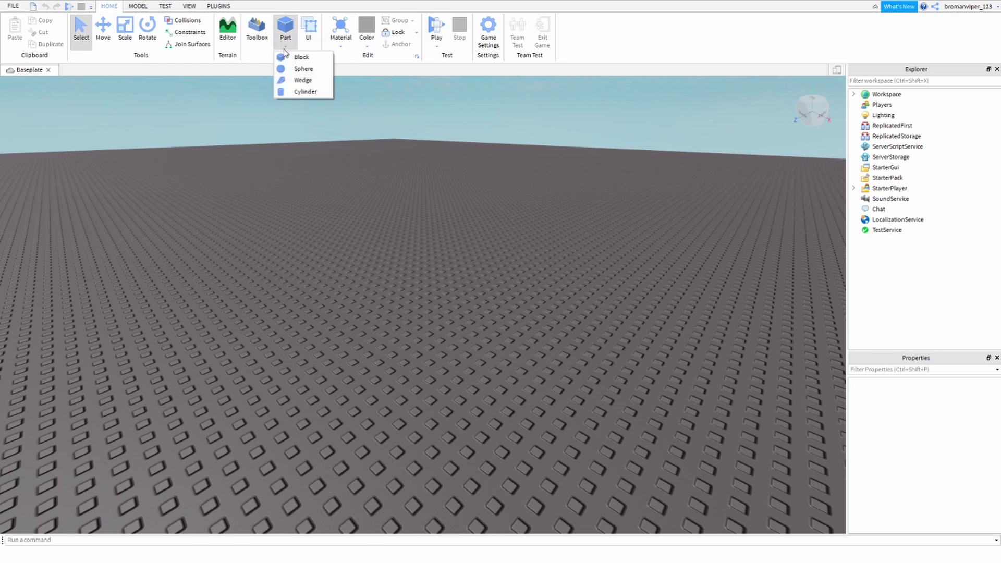
pyautogui.click(288, 57)
pyautogui.moveTo(428, 294); pyautogui.dragTo(425, 393)
pyautogui.click(414, 395)
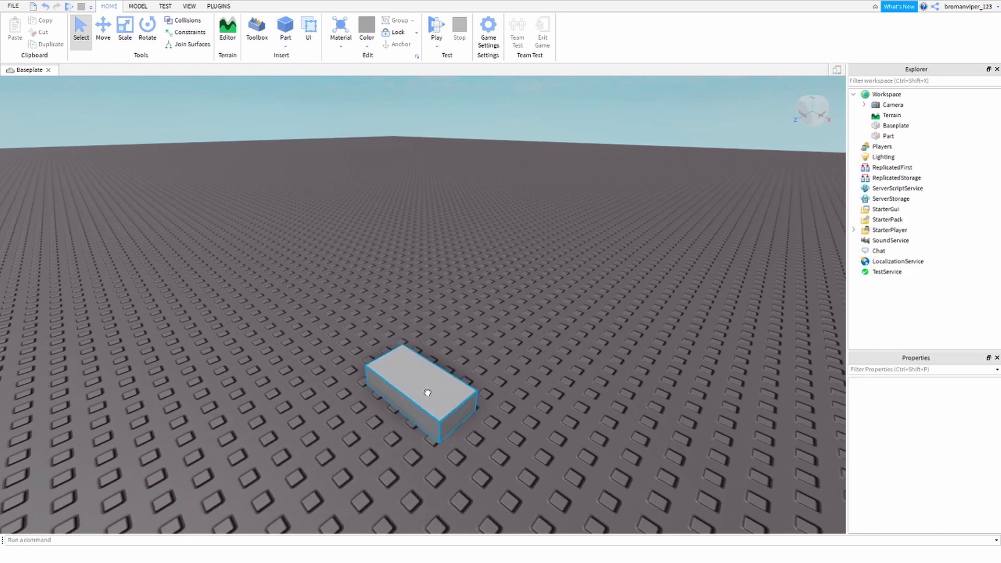
# Step: Raise the block above the baseplate with the Move tool
pyautogui.click(104, 42)
pyautogui.moveTo(419, 313); pyautogui.dragTo(384, 217)
pyautogui.click(584, 306)
pyautogui.scroll(-2, 584, 306)
pyautogui.click(431, 313)
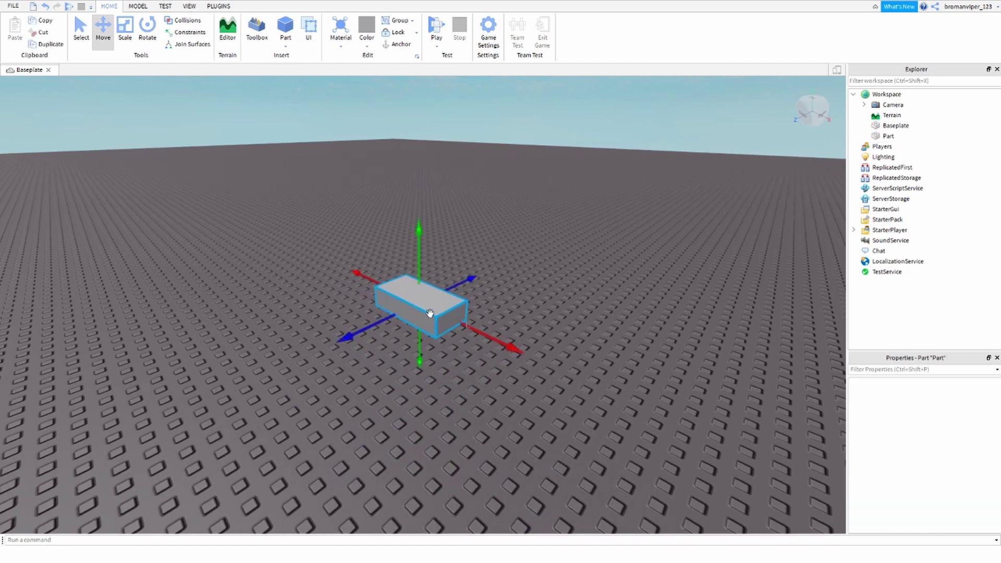
pyautogui.click(577, 329)
pyautogui.scroll(5, 476, 398)
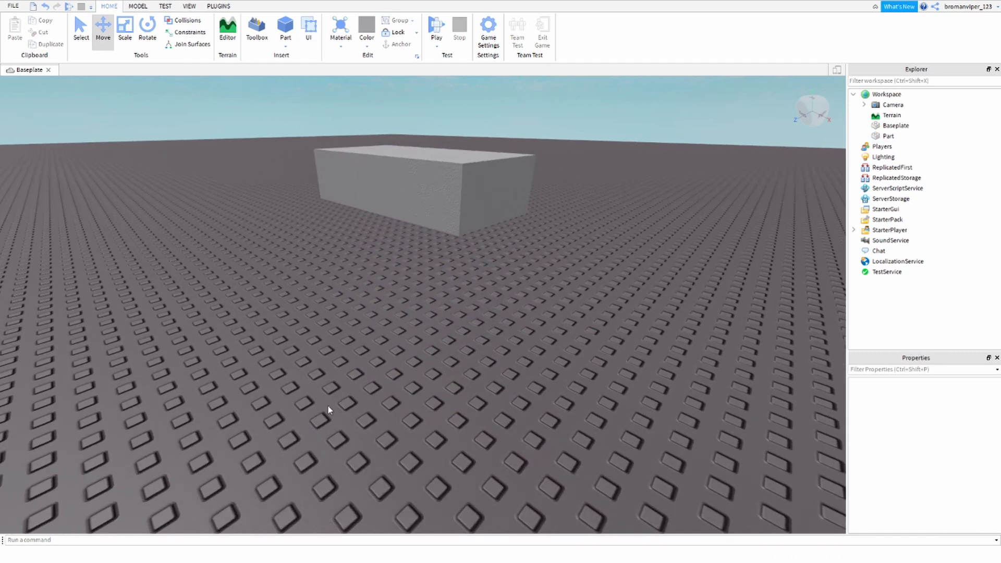
pyautogui.scroll(-4, 328, 410)
pyautogui.click(402, 230)
pyautogui.moveTo(414, 190); pyautogui.dragTo(403, 128)
pyautogui.click(345, 335)
pyautogui.scroll(1, 403, 205)
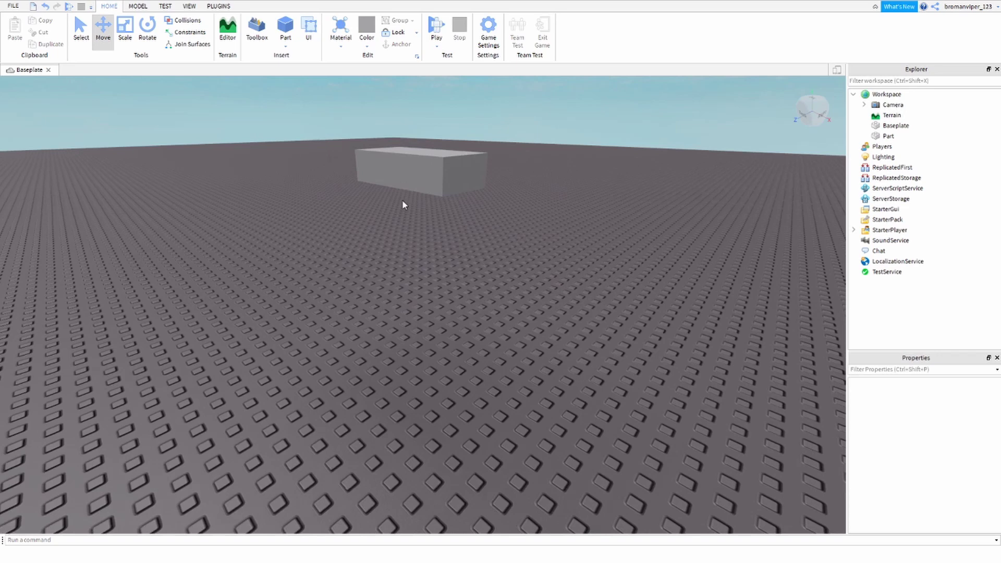
# Step: Color the block New Yeller and set its material to Neon
pyautogui.scroll(-2, 403, 205)
pyautogui.click(402, 174)
pyautogui.click(367, 27)
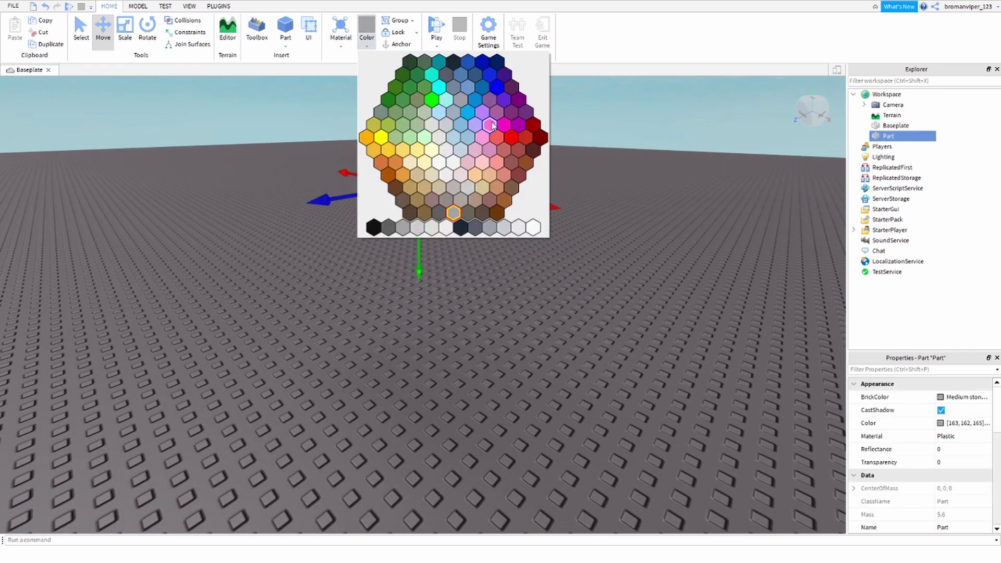
pyautogui.click(382, 138)
pyautogui.click(341, 31)
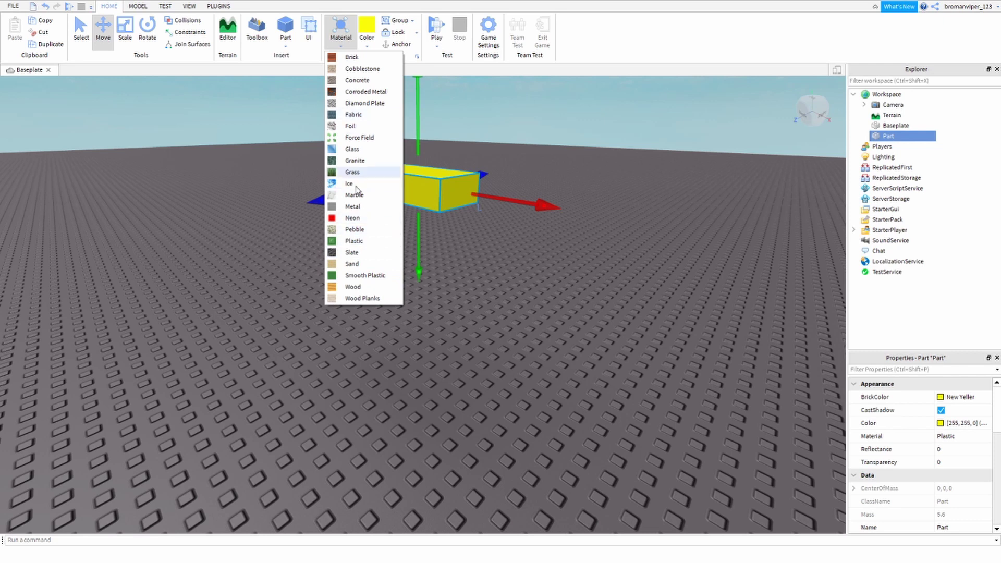
pyautogui.click(353, 218)
pyautogui.click(340, 36)
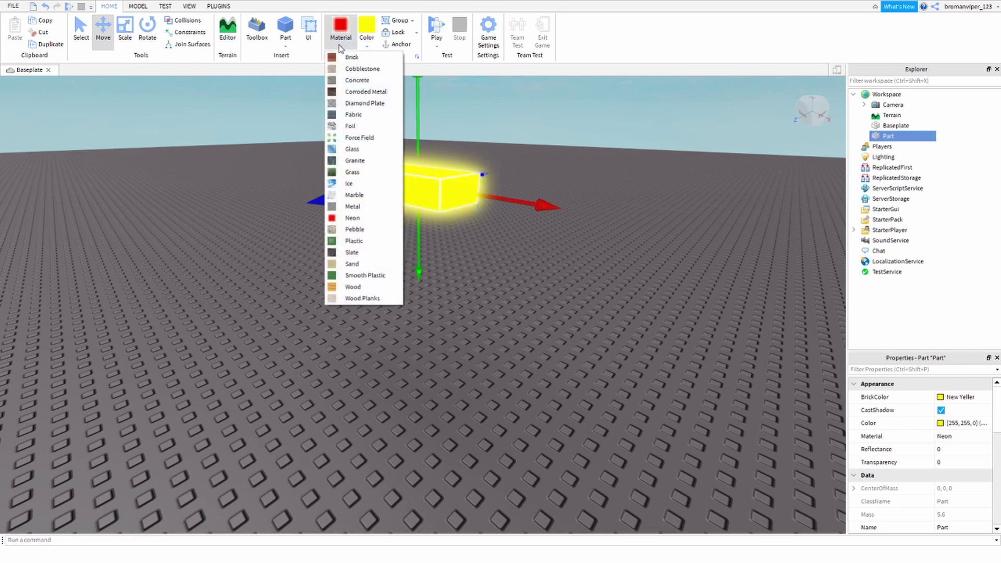
pyautogui.click(341, 37)
# Step: Change the block's color to Deep orange
pyautogui.click(366, 32)
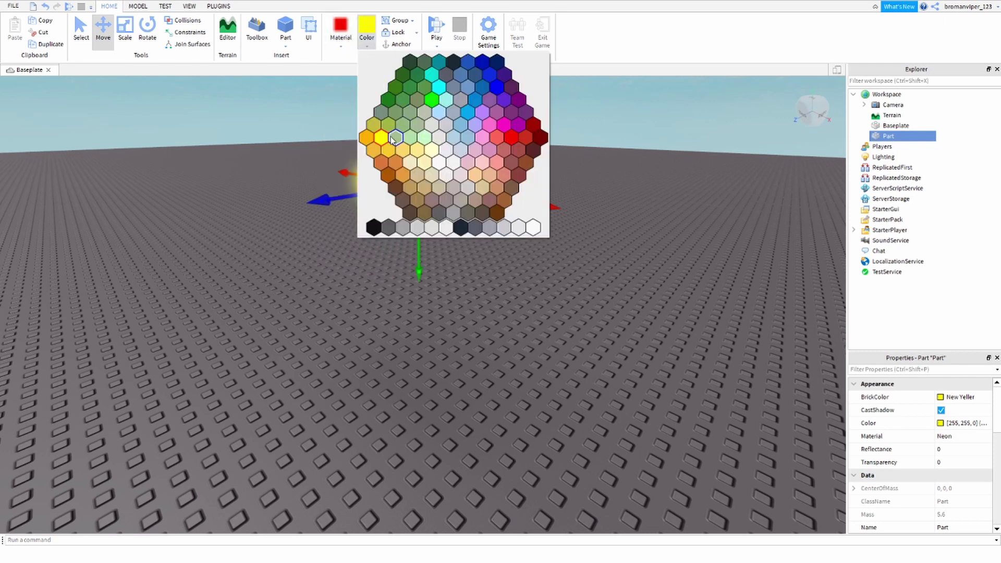
pyautogui.click(368, 139)
pyautogui.click(316, 177)
pyautogui.click(402, 172)
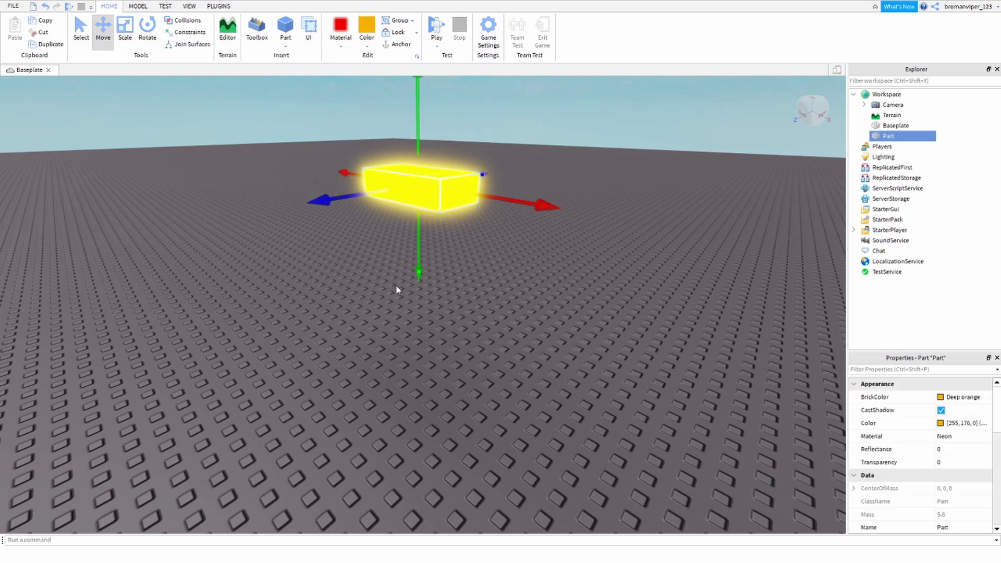
# Step: Lower the block slightly and slide it along the red axis above the baseplate
pyautogui.moveTo(395, 288); pyautogui.dragTo(387, 271, button='right')
pyautogui.click(387, 272)
pyautogui.scroll(-1, 420, 238)
pyautogui.click(454, 196)
pyautogui.scroll(2, 454, 203)
pyautogui.moveTo(494, 368); pyautogui.dragTo(494, 283, button='right')
pyautogui.scroll(-2, 494, 283)
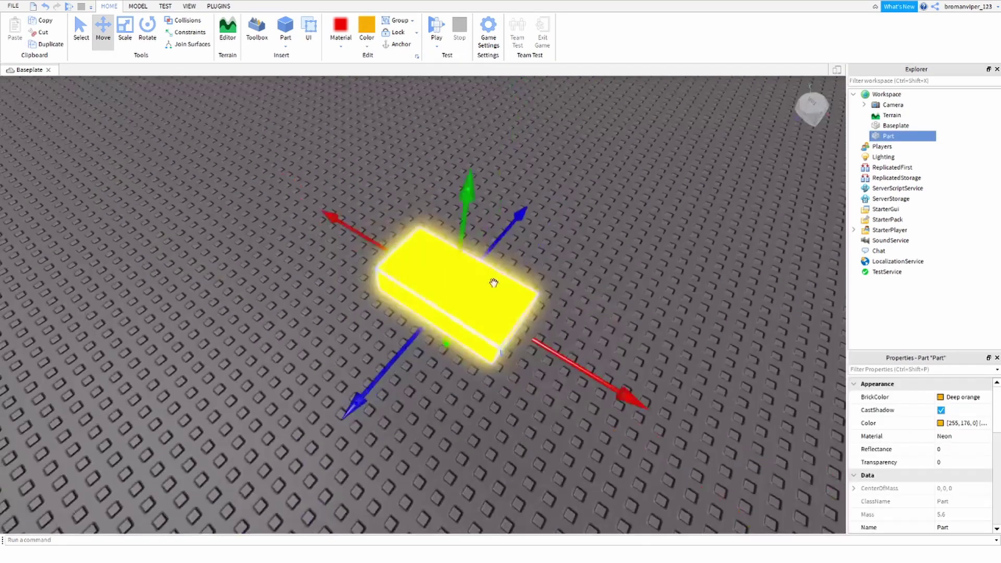
pyautogui.moveTo(459, 229)
pyautogui.mouseDown()
pyautogui.moveTo(472, 293)
pyautogui.moveTo(445, 353)
pyautogui.moveTo(455, 248)
pyautogui.mouseUp()
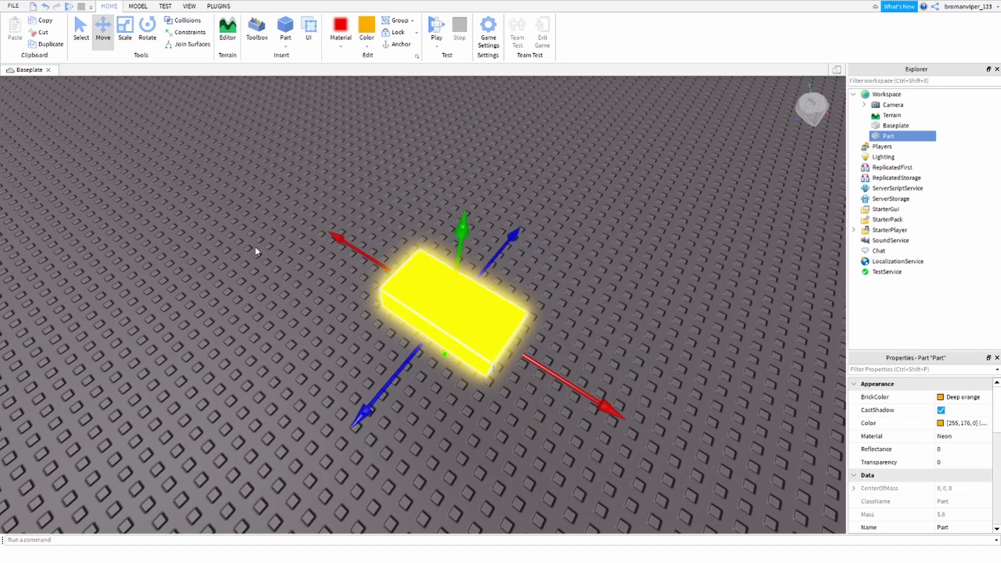
pyautogui.click(257, 249)
pyautogui.click(443, 315)
pyautogui.moveTo(564, 383); pyautogui.dragTo(492, 356)
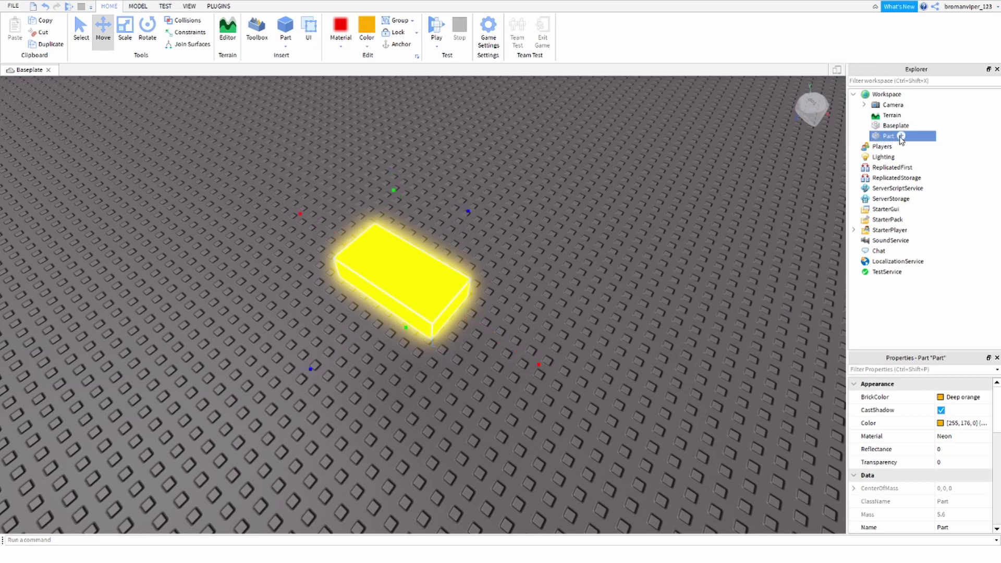
# Step: Add a SurfaceLight object to the block part
pyautogui.click(901, 136)
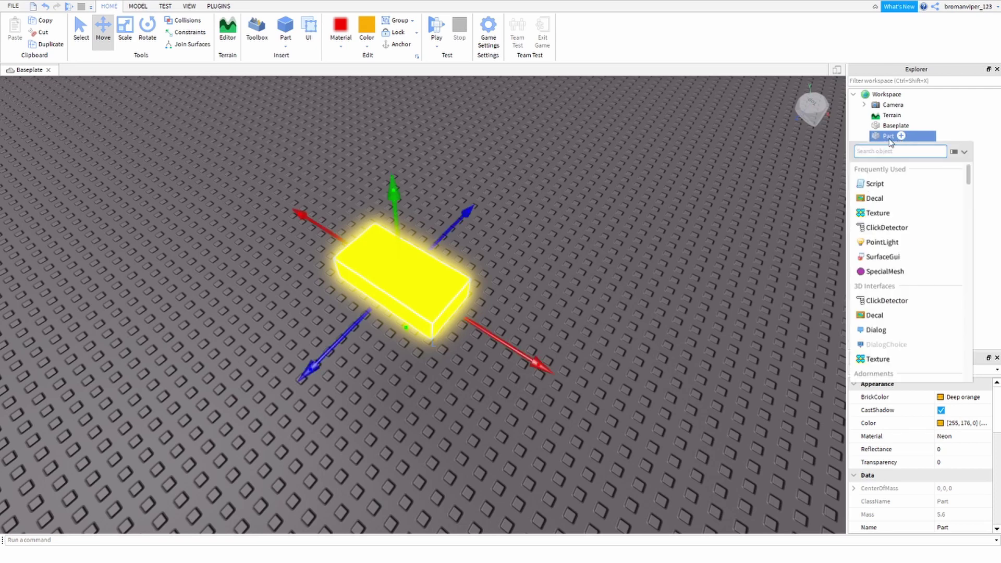
pyautogui.write('surface')
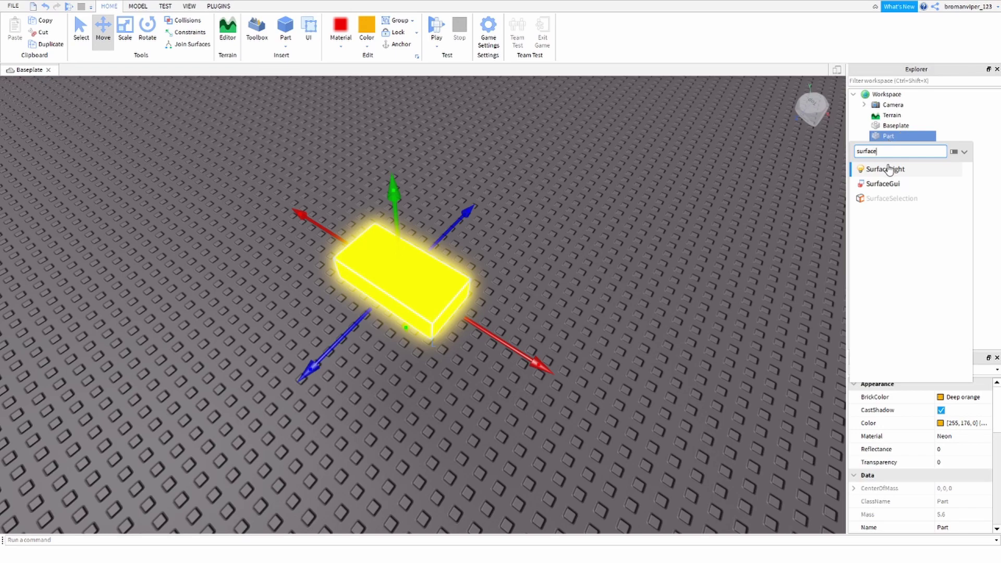
pyautogui.click(888, 167)
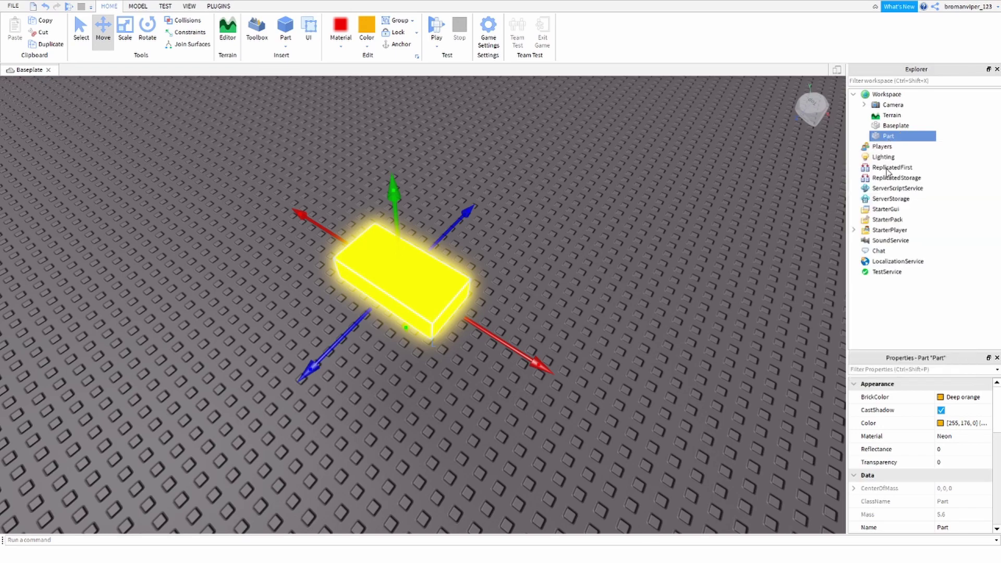
# Step: Reposition the block above the baseplate with the Move tool
pyautogui.click(616, 272)
pyautogui.moveTo(616, 272); pyautogui.dragTo(492, 240, button='right')
pyautogui.click(398, 226)
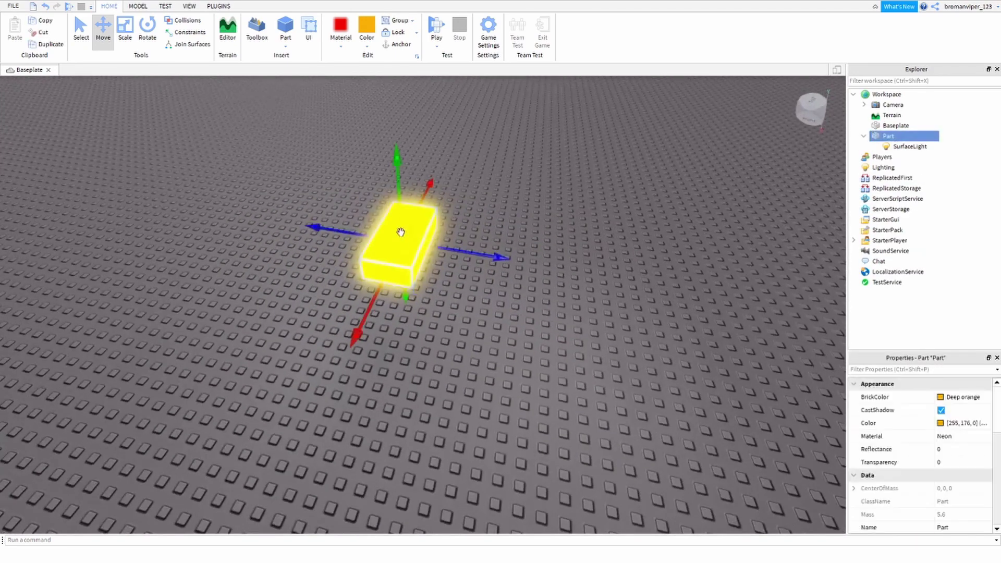
pyautogui.moveTo(398, 226); pyautogui.dragTo(390, 233, button='right')
pyautogui.moveTo(390, 233); pyautogui.dragTo(356, 114)
pyautogui.moveTo(536, 242); pyautogui.dragTo(485, 193, button='right')
pyautogui.moveTo(449, 150); pyautogui.dragTo(405, 203)
pyautogui.scroll(2, 736, 164)
# Step: Examine the SurfaceLight's and the block's properties, and look at the block's faces from several angles
pyautogui.click(901, 147)
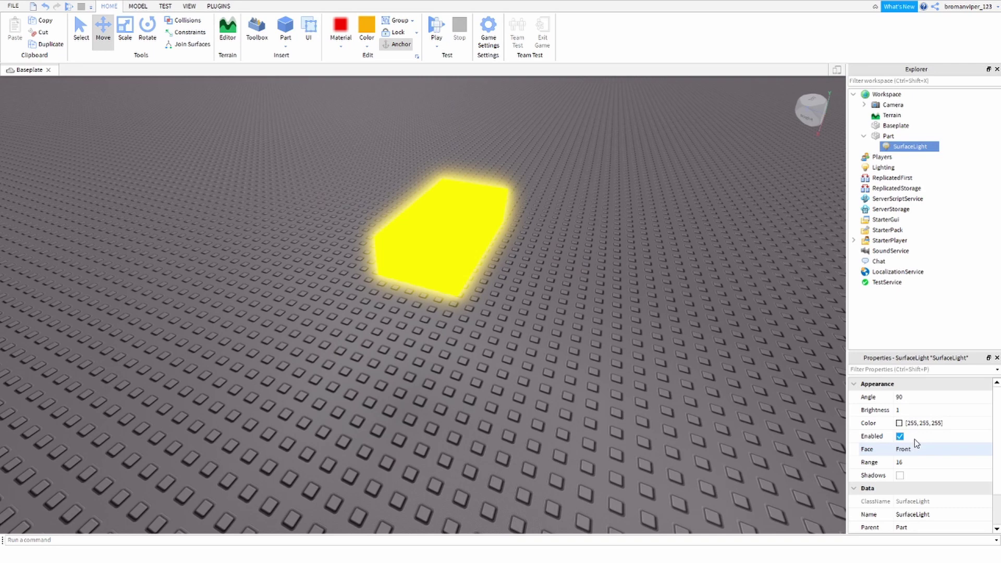
pyautogui.scroll(-1, 910, 446)
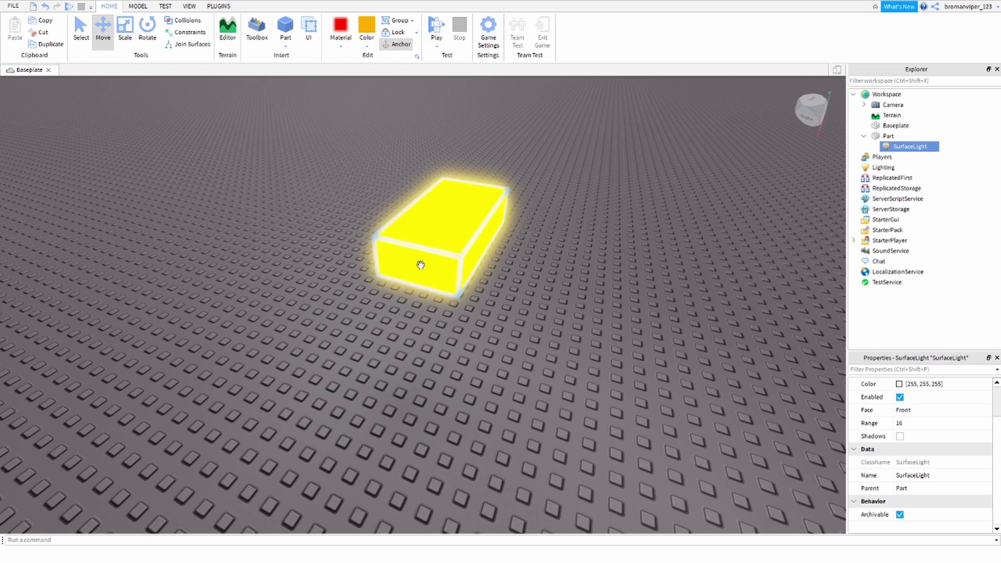
pyautogui.click(421, 265)
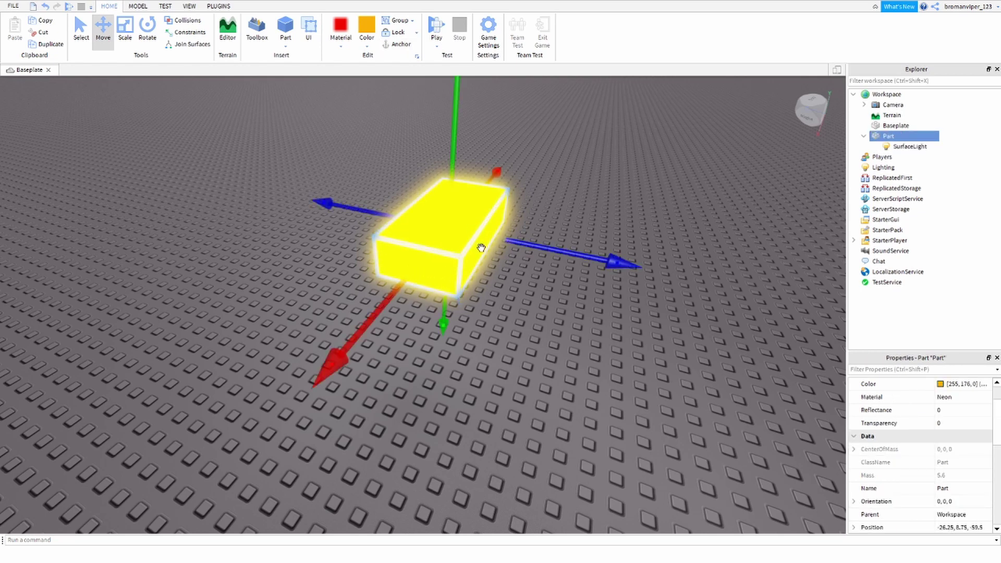
pyautogui.moveTo(481, 248); pyautogui.dragTo(452, 249, button='right')
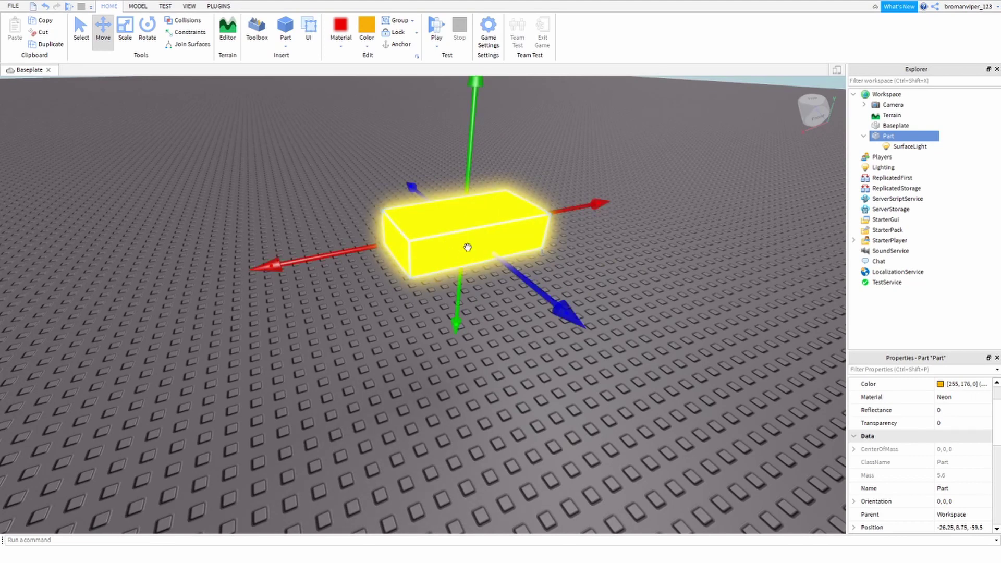
pyautogui.moveTo(467, 247); pyautogui.dragTo(443, 300, button='right')
pyautogui.moveTo(454, 198); pyautogui.dragTo(588, 433, button='right')
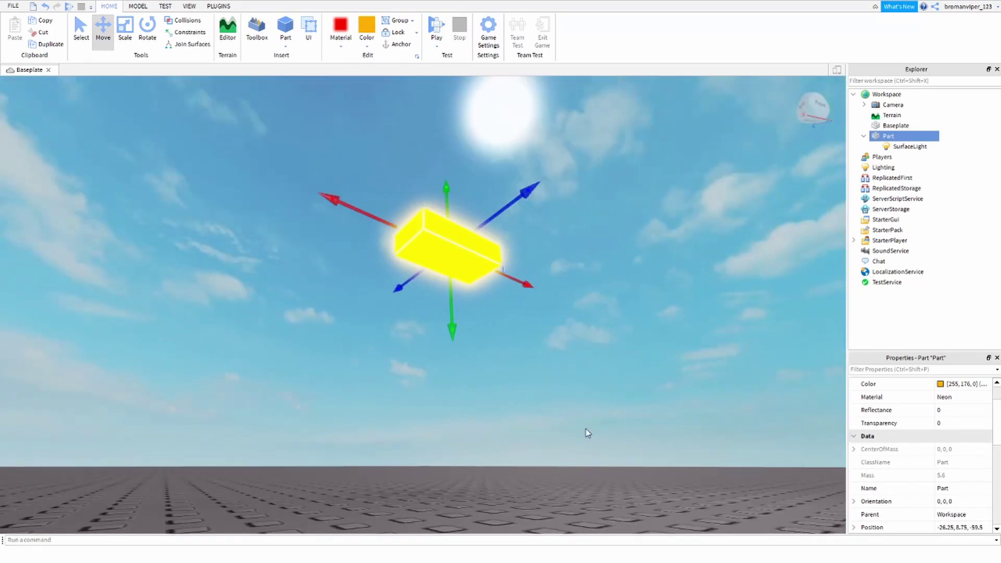
pyautogui.scroll(-1, 946, 457)
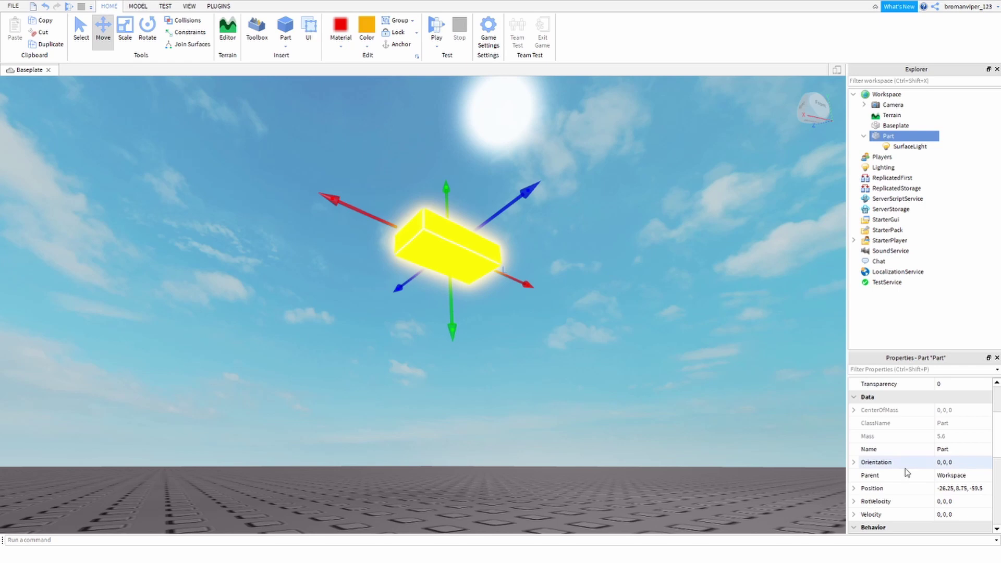
pyautogui.scroll(2, 948, 481)
pyautogui.moveTo(709, 264); pyautogui.dragTo(760, 293, button='right')
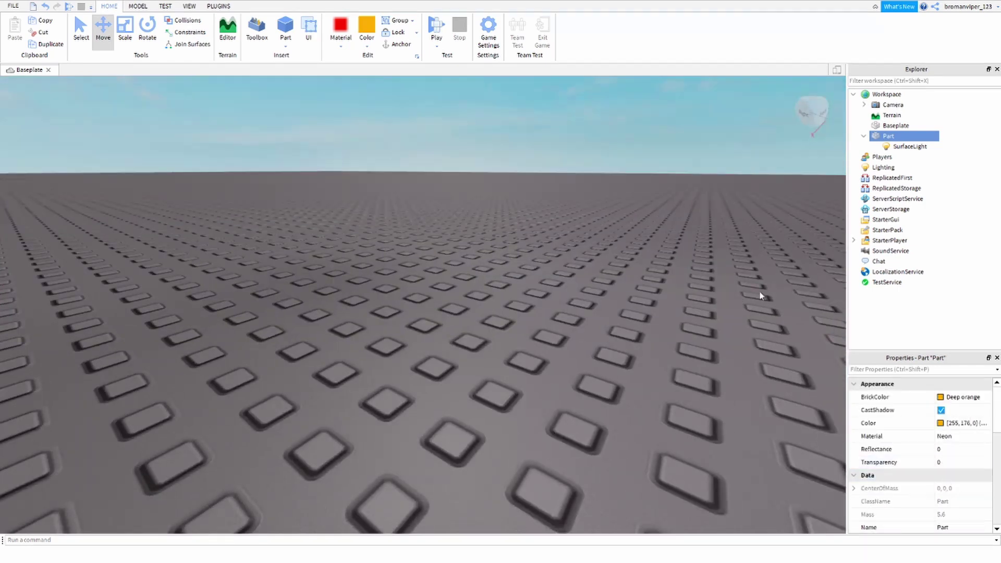
pyautogui.scroll(-3, 760, 292)
# Step: Set the SurfaceLight's Face property to Bottom
pyautogui.click(887, 147)
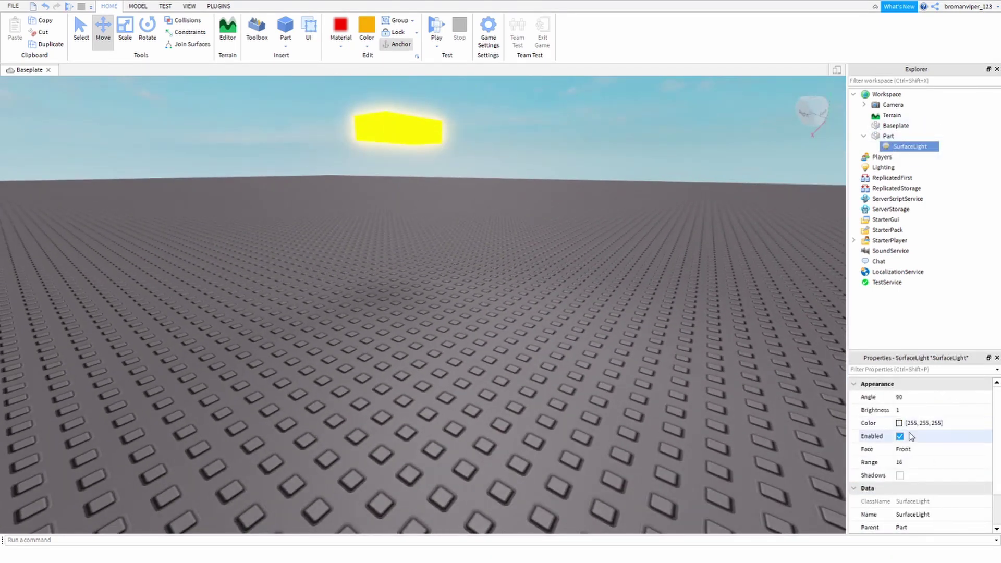
pyautogui.click(945, 450)
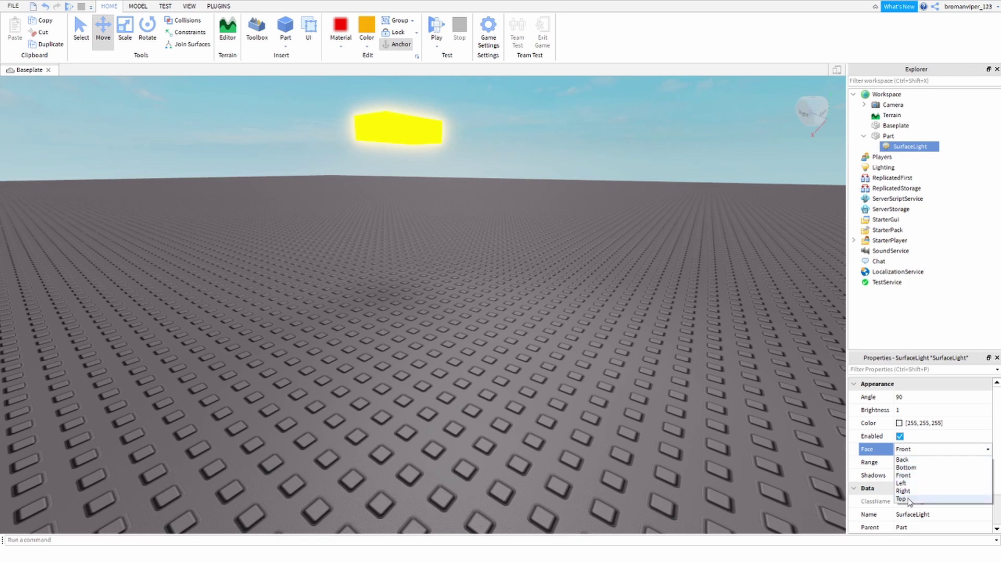
pyautogui.click(919, 469)
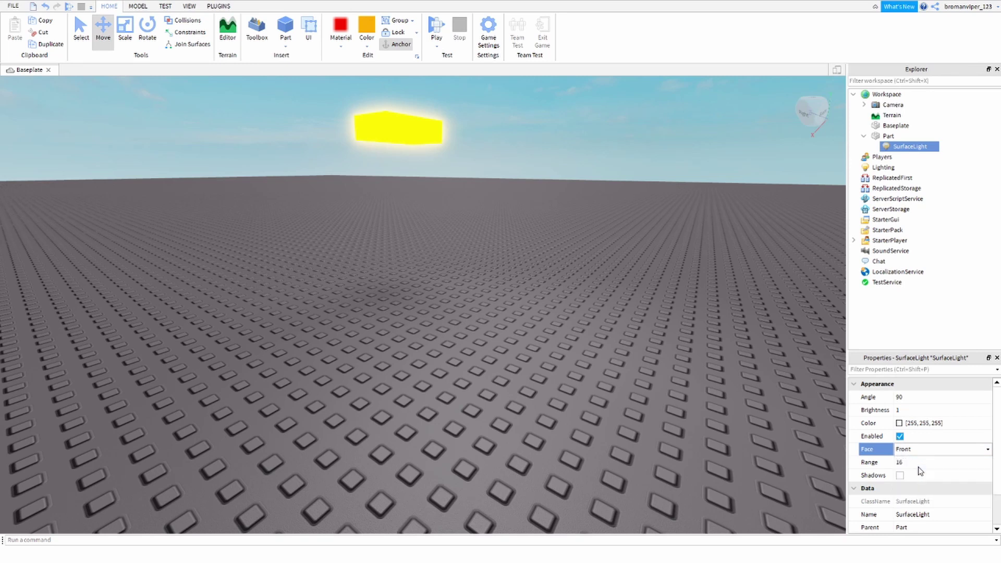
pyautogui.click(527, 340)
pyautogui.scroll(3, 516, 329)
pyautogui.moveTo(527, 339); pyautogui.dragTo(516, 334, button='right')
pyautogui.scroll(-3, 516, 335)
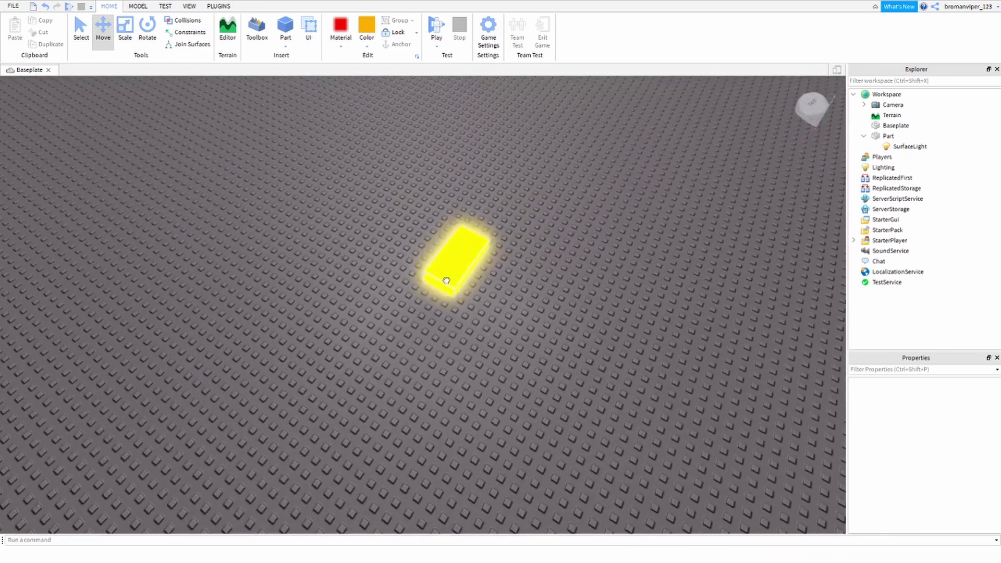
# Step: Lower the block slightly and set its material to Plastic
pyautogui.click(448, 279)
pyautogui.moveTo(465, 221)
pyautogui.mouseDown()
pyautogui.moveTo(462, 274)
pyautogui.moveTo(463, 231)
pyautogui.mouseUp()
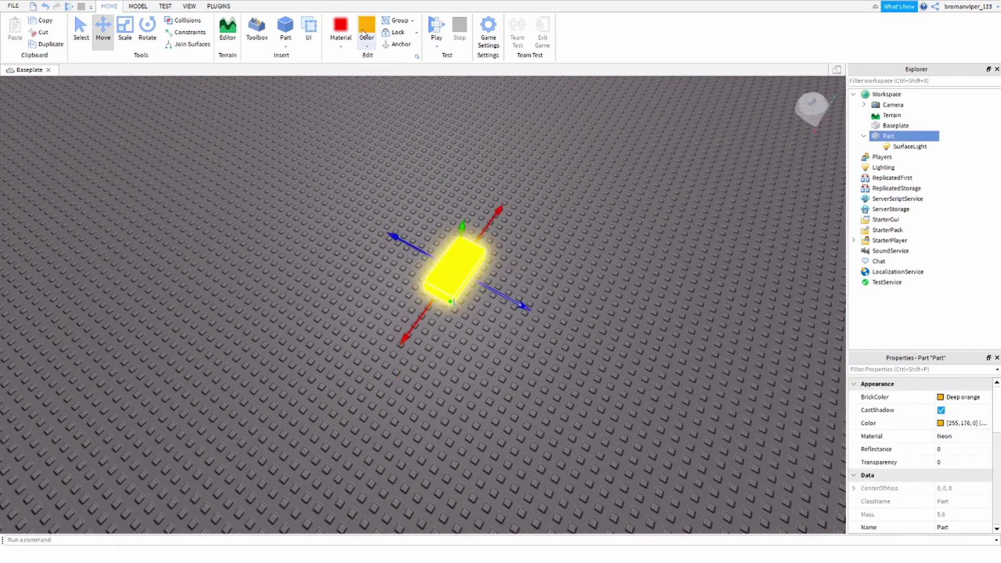
pyautogui.click(341, 46)
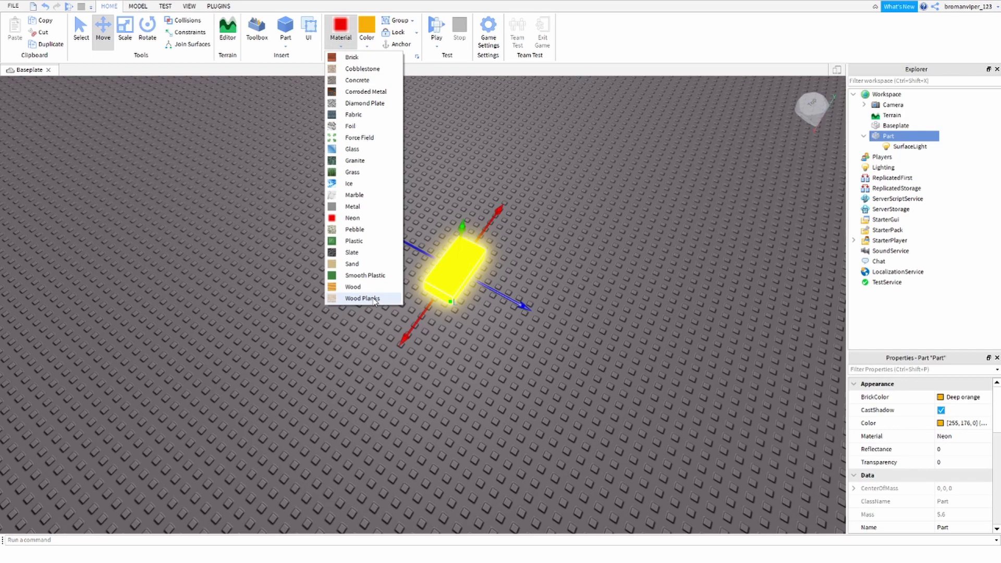
pyautogui.click(365, 241)
pyautogui.click(346, 267)
# Step: Nudge the block to a slightly different position and inspect it from below
pyautogui.scroll(3, 346, 267)
pyautogui.moveTo(346, 267); pyautogui.dragTo(434, 228, button='right')
pyautogui.scroll(-3, 434, 227)
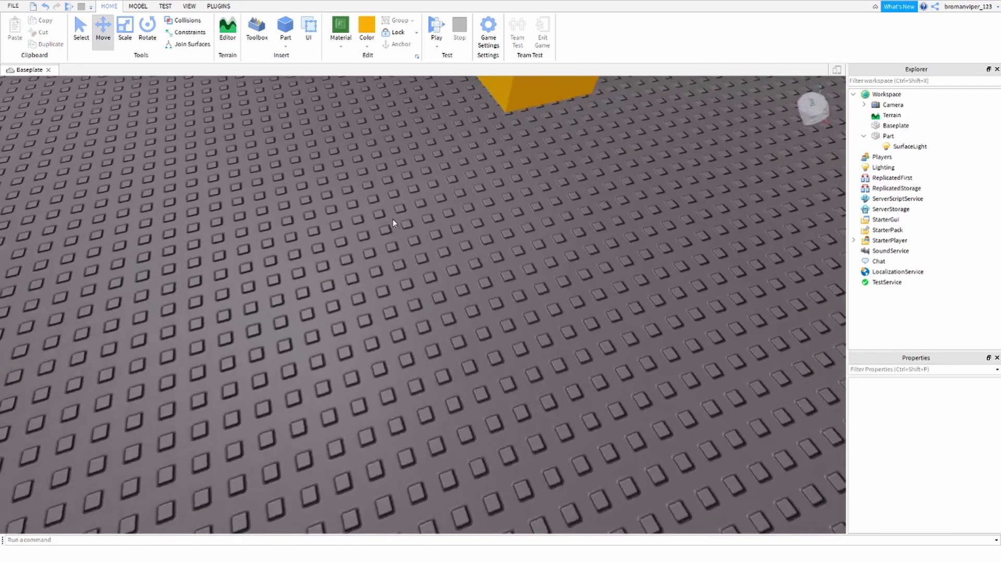
pyautogui.click(462, 227)
pyautogui.moveTo(461, 157)
pyautogui.mouseDown()
pyautogui.moveTo(454, 199)
pyautogui.moveTo(440, 181)
pyautogui.moveTo(436, 106)
pyautogui.moveTo(452, 154)
pyautogui.mouseUp()
pyautogui.scroll(3, 525, 208)
pyautogui.moveTo(525, 209); pyautogui.dragTo(589, 250, button='right')
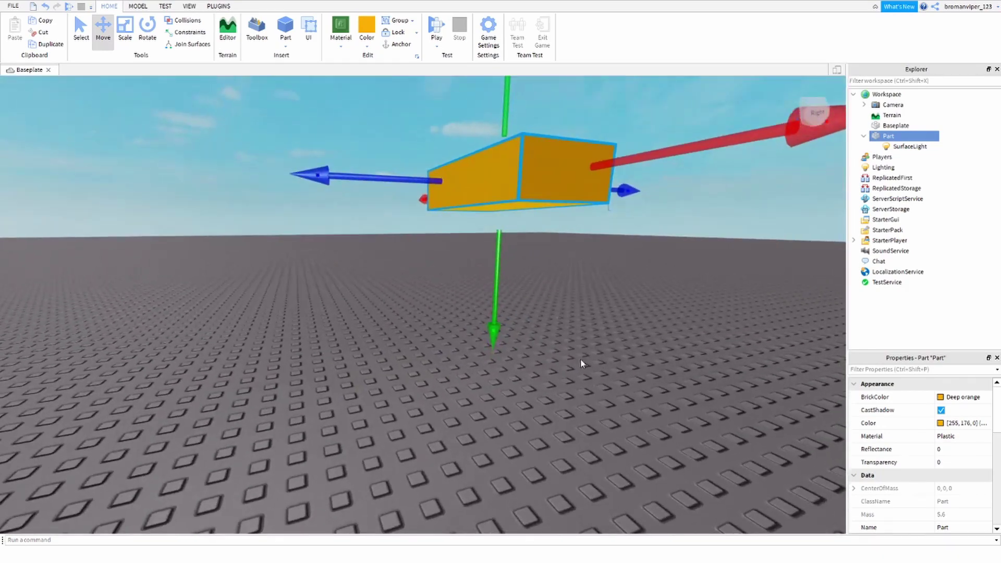
# Step: Switch the SurfaceLight's Face property to Top and return it to Bottom
pyautogui.press('s')
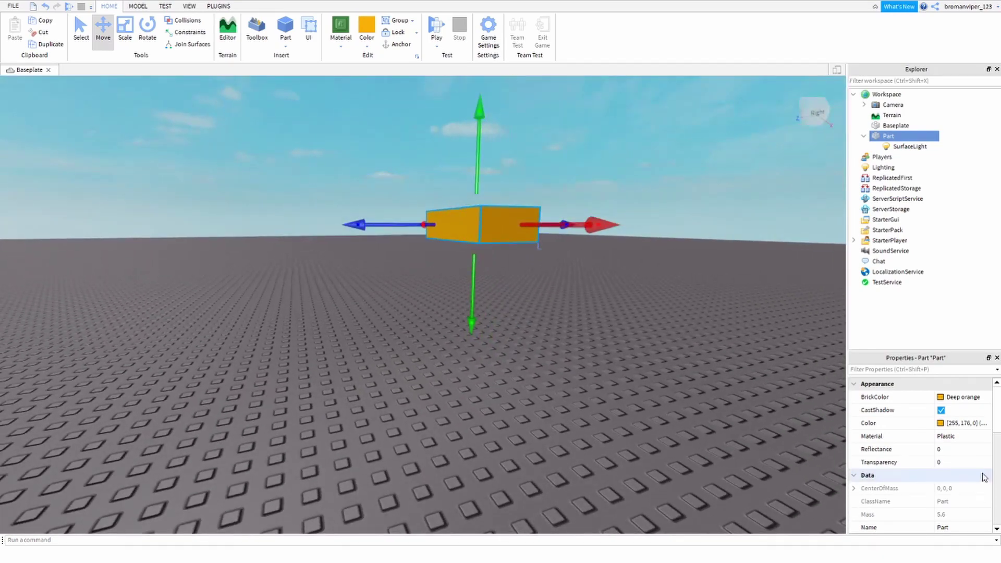
pyautogui.press('w')
pyautogui.scroll(-2, 966, 467)
pyautogui.scroll(2, 966, 467)
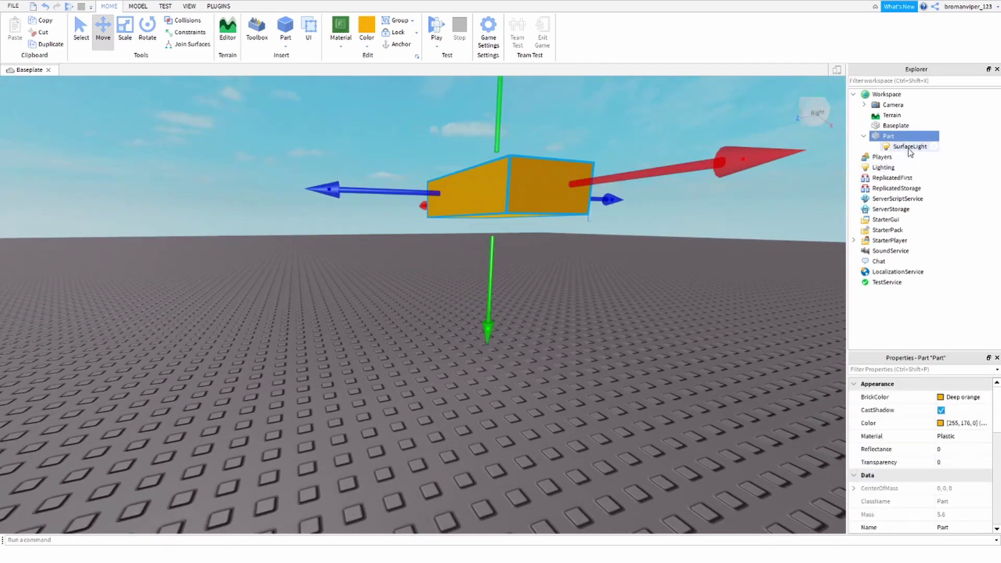
pyautogui.click(910, 146)
pyautogui.scroll(-3, 976, 459)
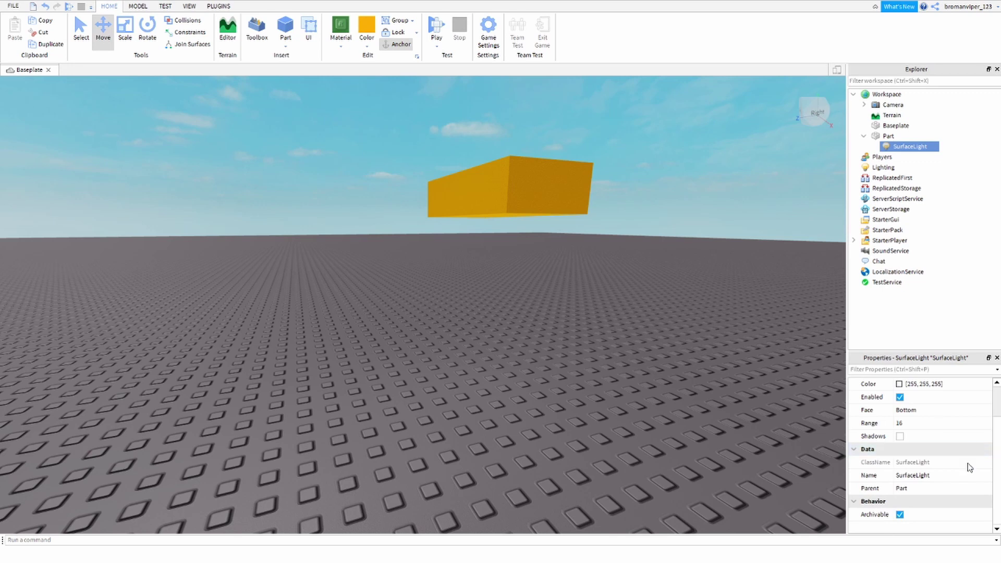
pyautogui.click(958, 412)
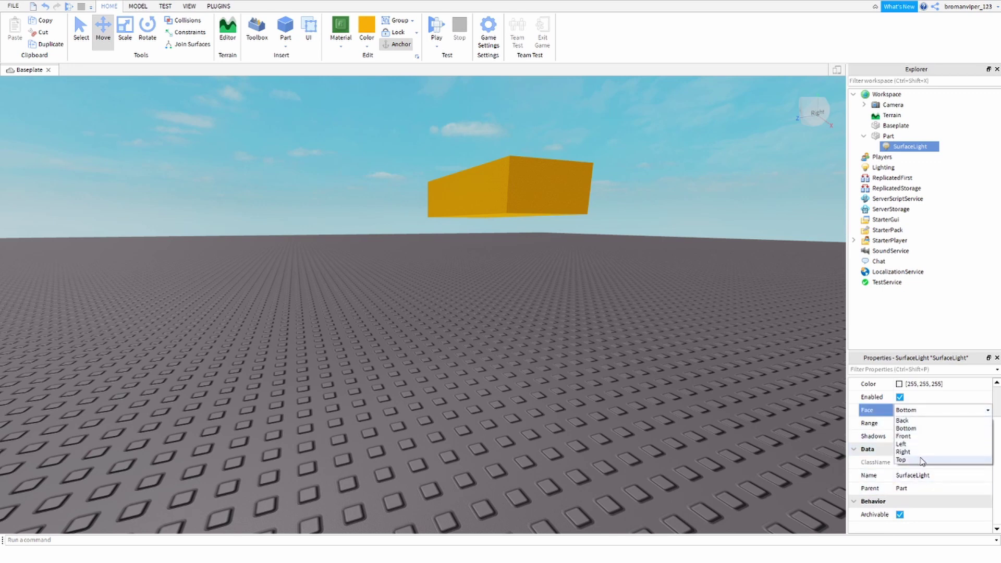
pyautogui.click(921, 460)
pyautogui.click(988, 411)
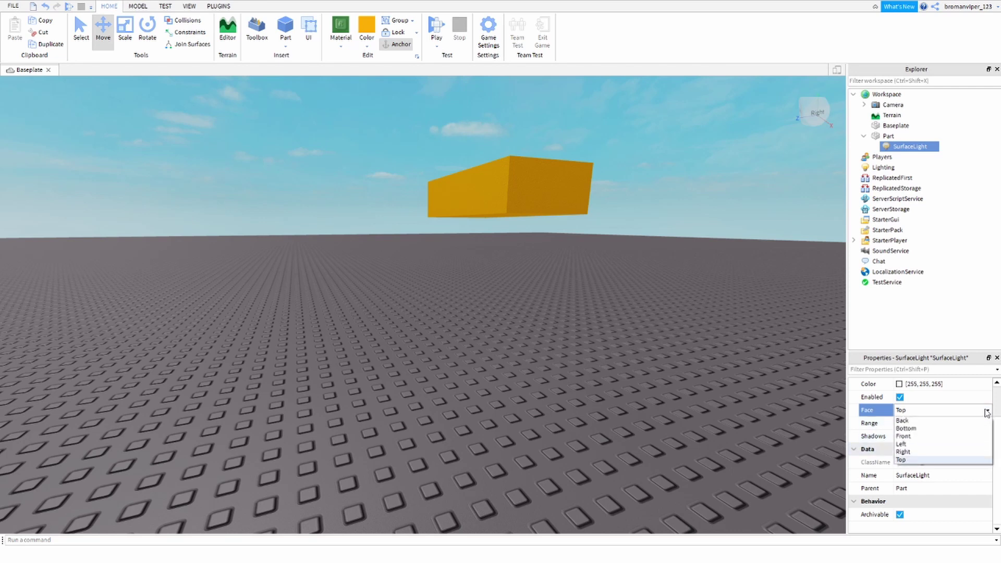
pyautogui.click(907, 428)
# Step: Increase the SurfaceLight's Brightness to 27.62 and view the lit baseplate from above
pyautogui.scroll(1, 918, 480)
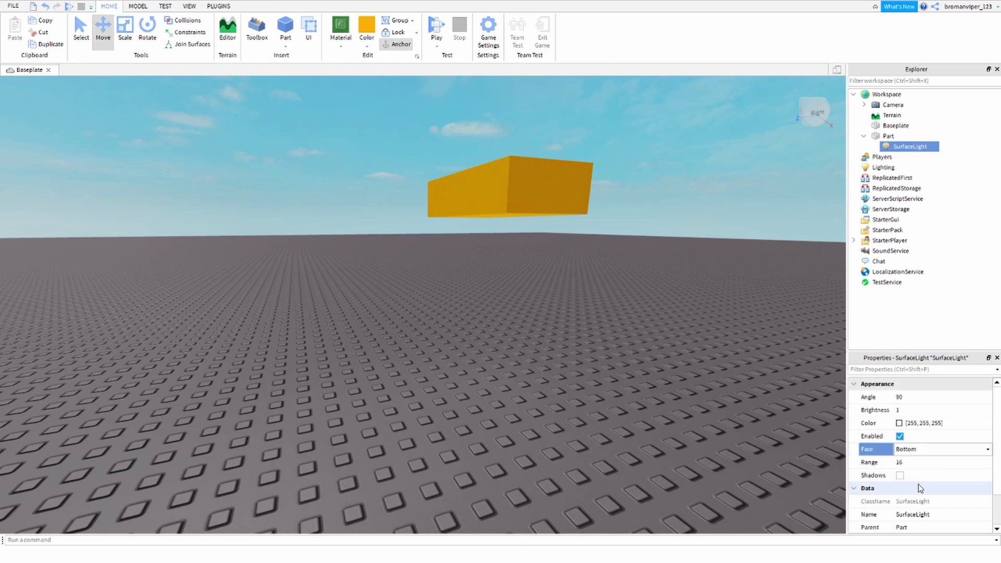
pyautogui.click(915, 413)
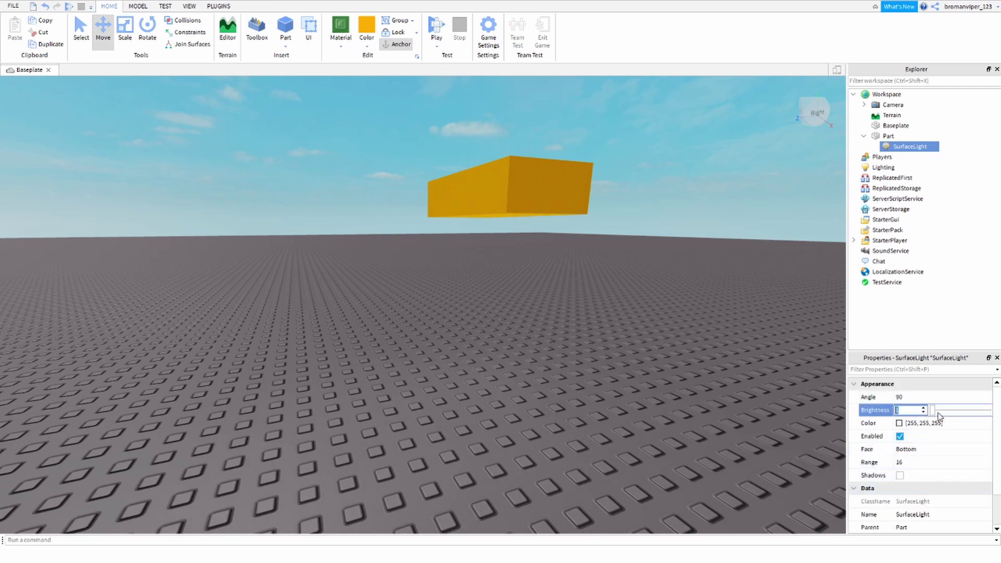
pyautogui.moveTo(939, 415); pyautogui.dragTo(971, 417)
pyautogui.moveTo(583, 396); pyautogui.dragTo(581, 396, button='right')
pyautogui.scroll(-5, 581, 396)
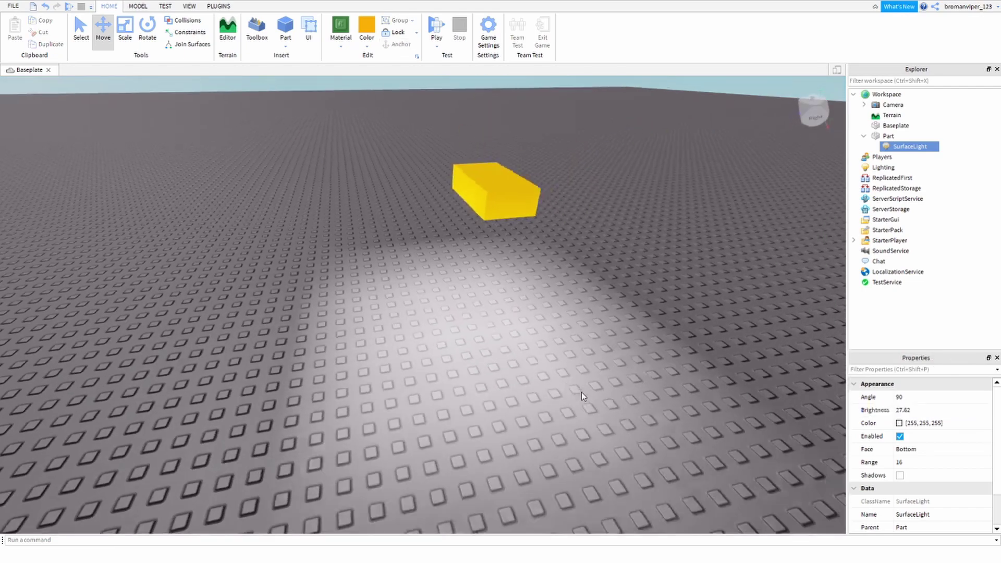
# Step: Raise the orange block higher above the baseplate
pyautogui.click(443, 222)
pyautogui.moveTo(444, 222); pyautogui.dragTo(487, 207)
pyautogui.scroll(2, 487, 207)
pyautogui.scroll(3, 742, 321)
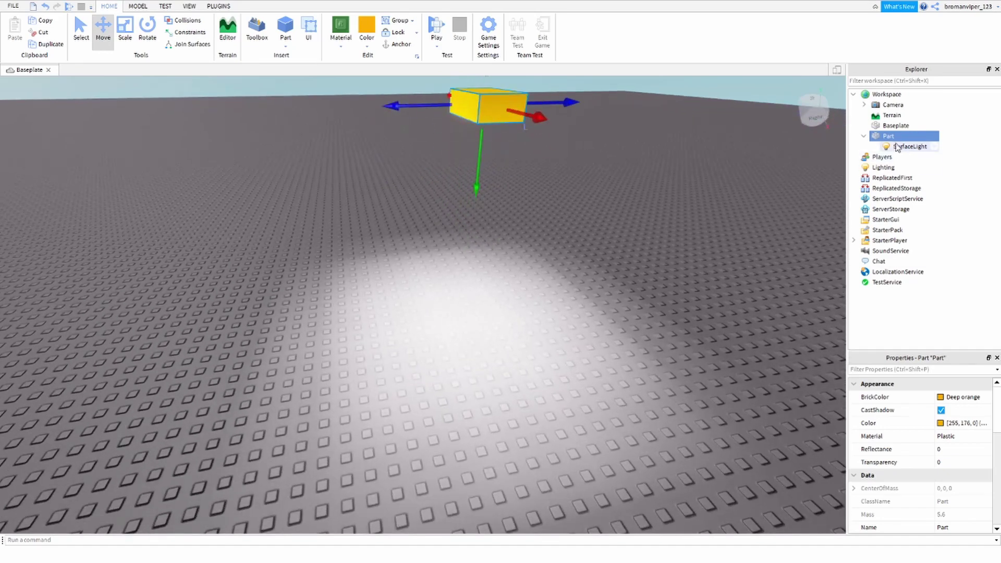
# Step: Set the SurfaceLight's color to cyan, RGB 34, 222, 232
pyautogui.click(897, 147)
pyautogui.click(900, 423)
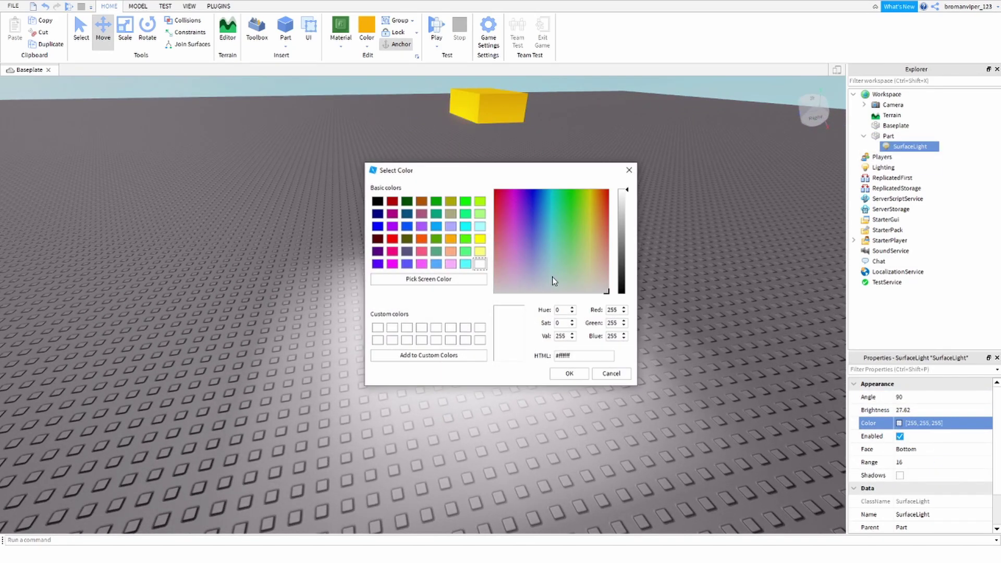
pyautogui.moveTo(554, 281); pyautogui.dragTo(593, 200)
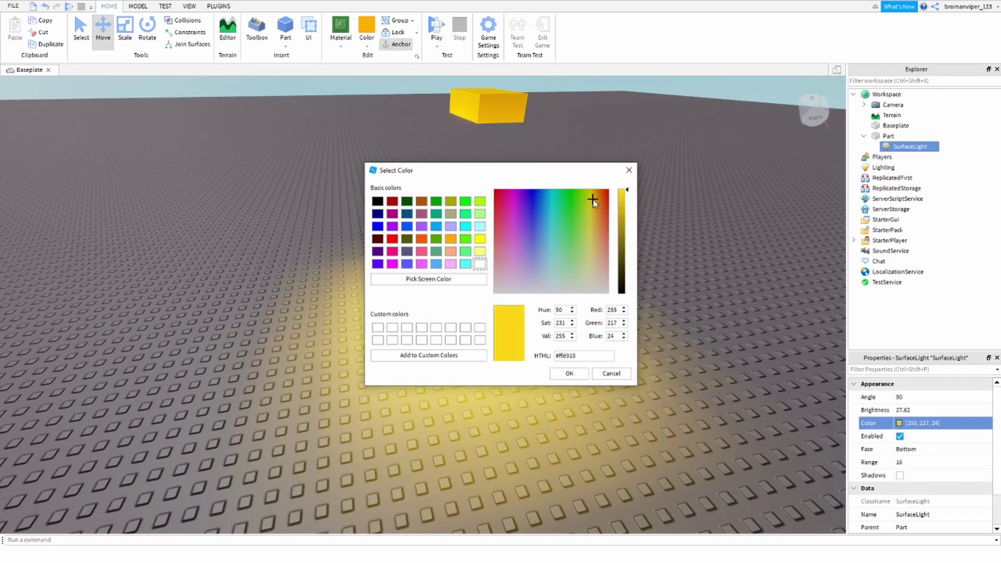
pyautogui.click(625, 198)
pyautogui.click(589, 194)
pyautogui.moveTo(589, 195); pyautogui.dragTo(552, 207)
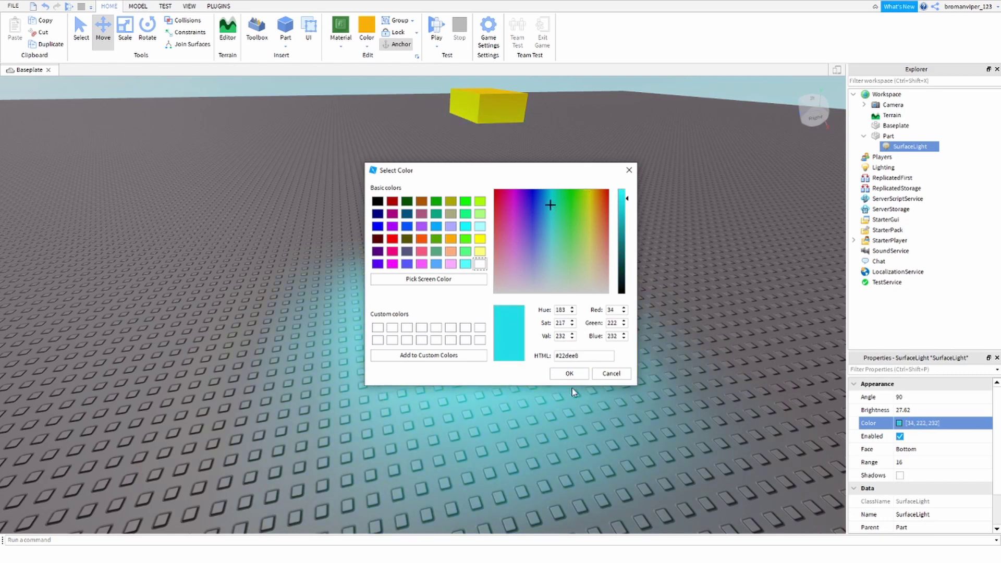
pyautogui.click(568, 375)
# Step: Select the block again, raise it slightly further above the cyan light spot, and focus the view on it
pyautogui.scroll(3, 552, 351)
pyautogui.scroll(-10, 436, 235)
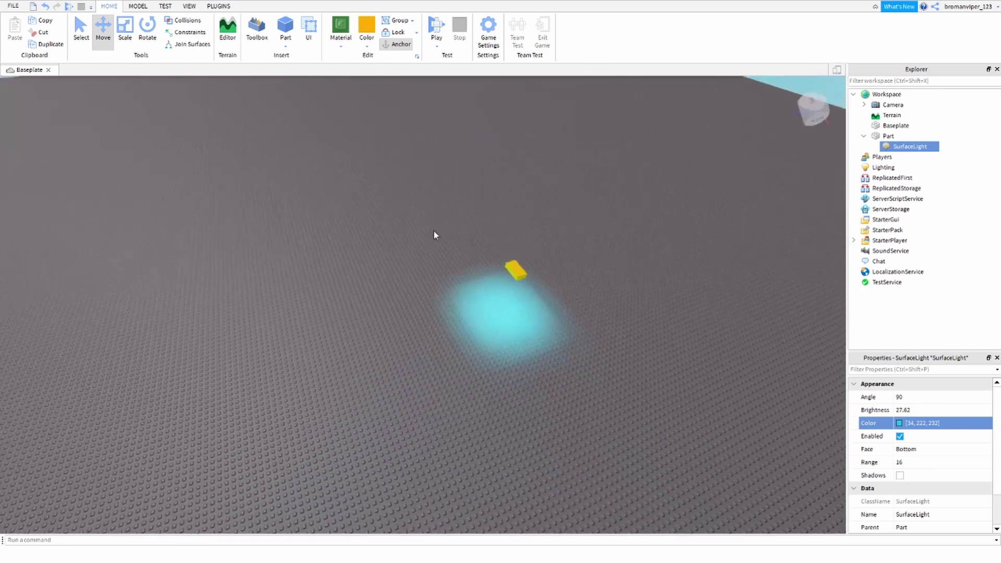
pyautogui.click(516, 270)
pyautogui.moveTo(518, 252); pyautogui.dragTo(525, 222)
pyautogui.press('f')
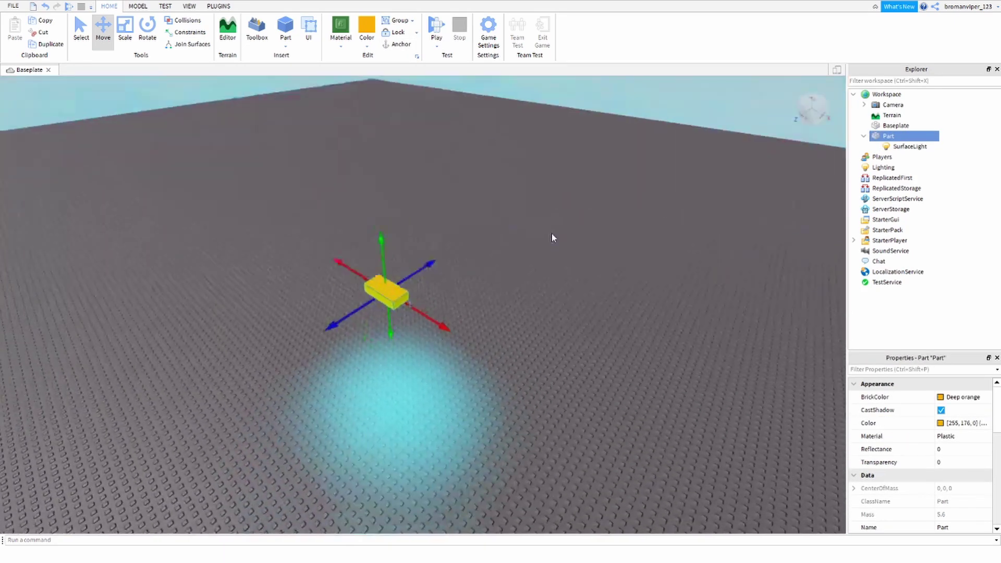
# Step: Duplicate the block and scale the copy into a slightly wider, longer cover that leaves the lower part of the original exposed
pyautogui.click(117, 42)
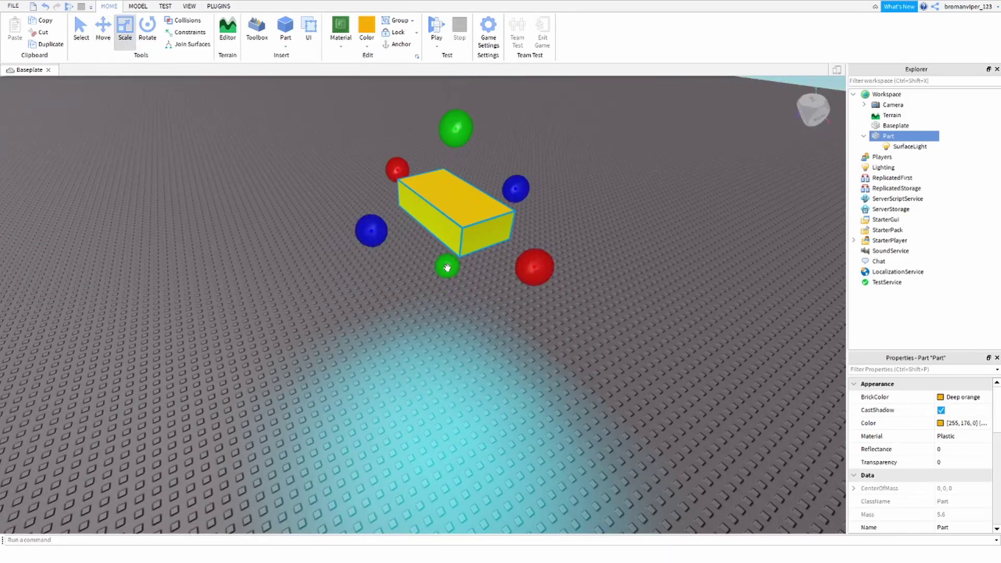
pyautogui.hotkey('ctrl', 'd')
pyautogui.moveTo(447, 268); pyautogui.dragTo(446, 241)
pyautogui.keyDown('ctrl'); pyautogui.moveTo(381, 228); pyautogui.dragTo(374, 228); pyautogui.keyUp('ctrl')
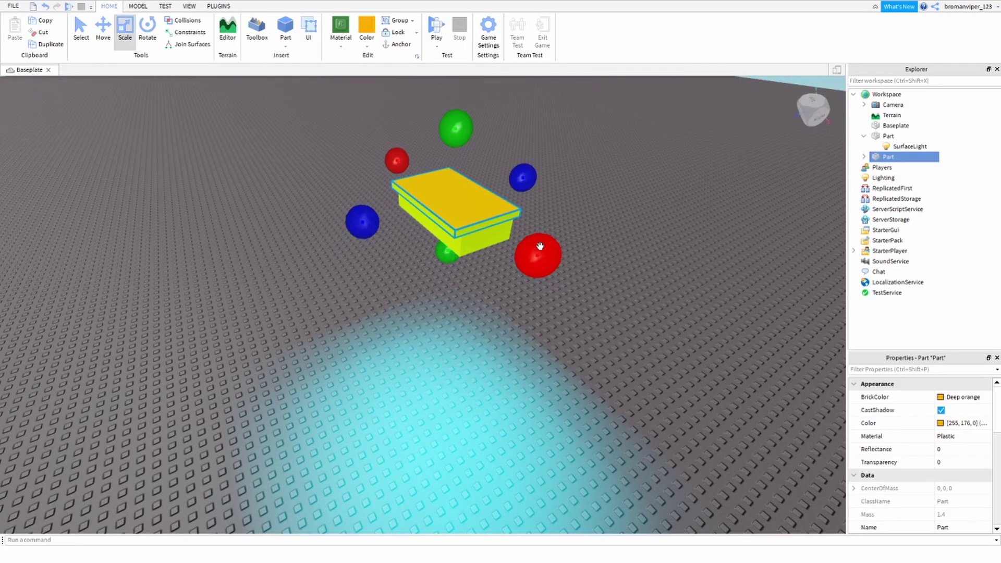
pyautogui.moveTo(540, 246); pyautogui.dragTo(547, 253)
pyautogui.moveTo(457, 126); pyautogui.dragTo(457, 118)
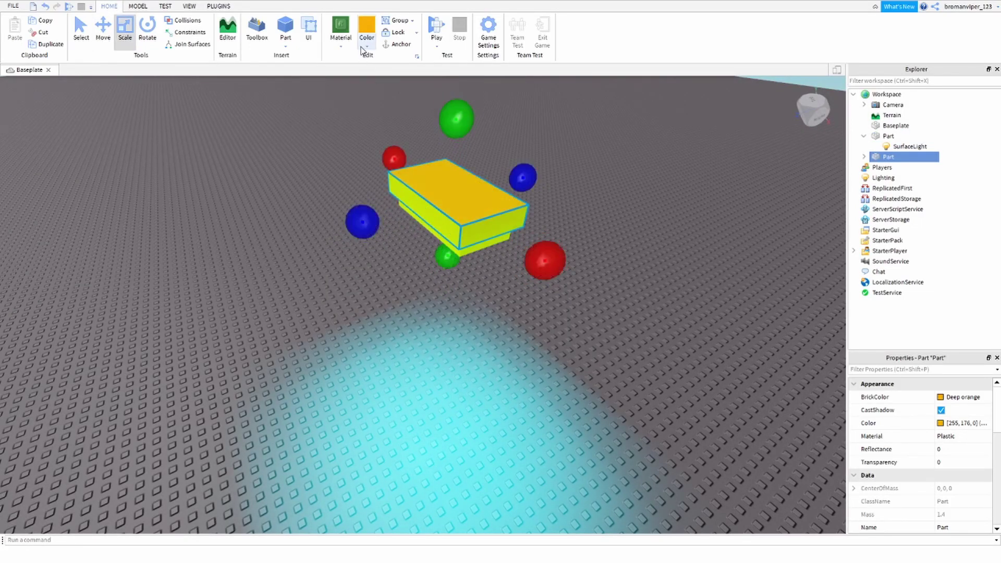
# Step: Color the duplicated cover block dark navy blue and deselect it
pyautogui.click(366, 46)
pyautogui.click(461, 230)
pyautogui.click(315, 207)
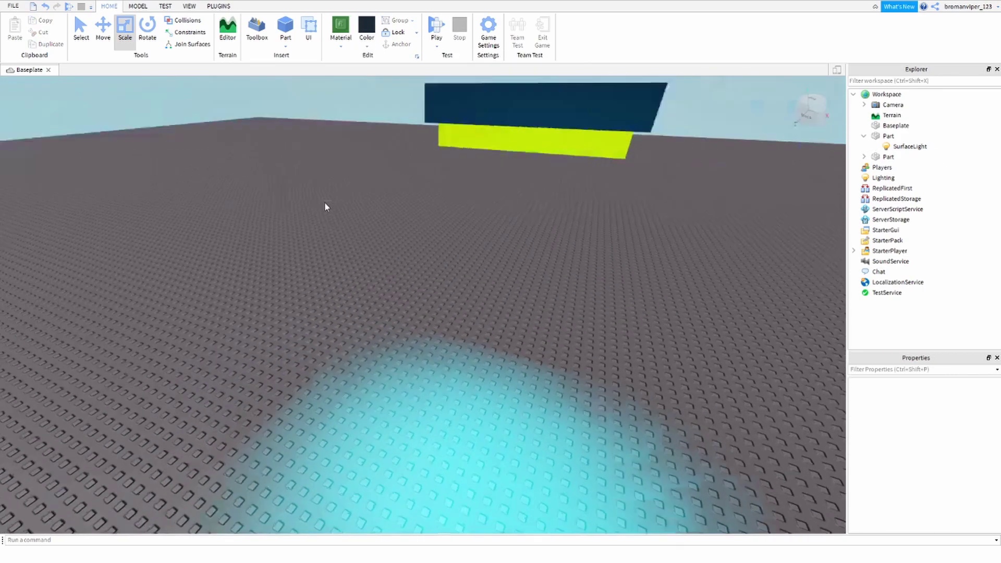